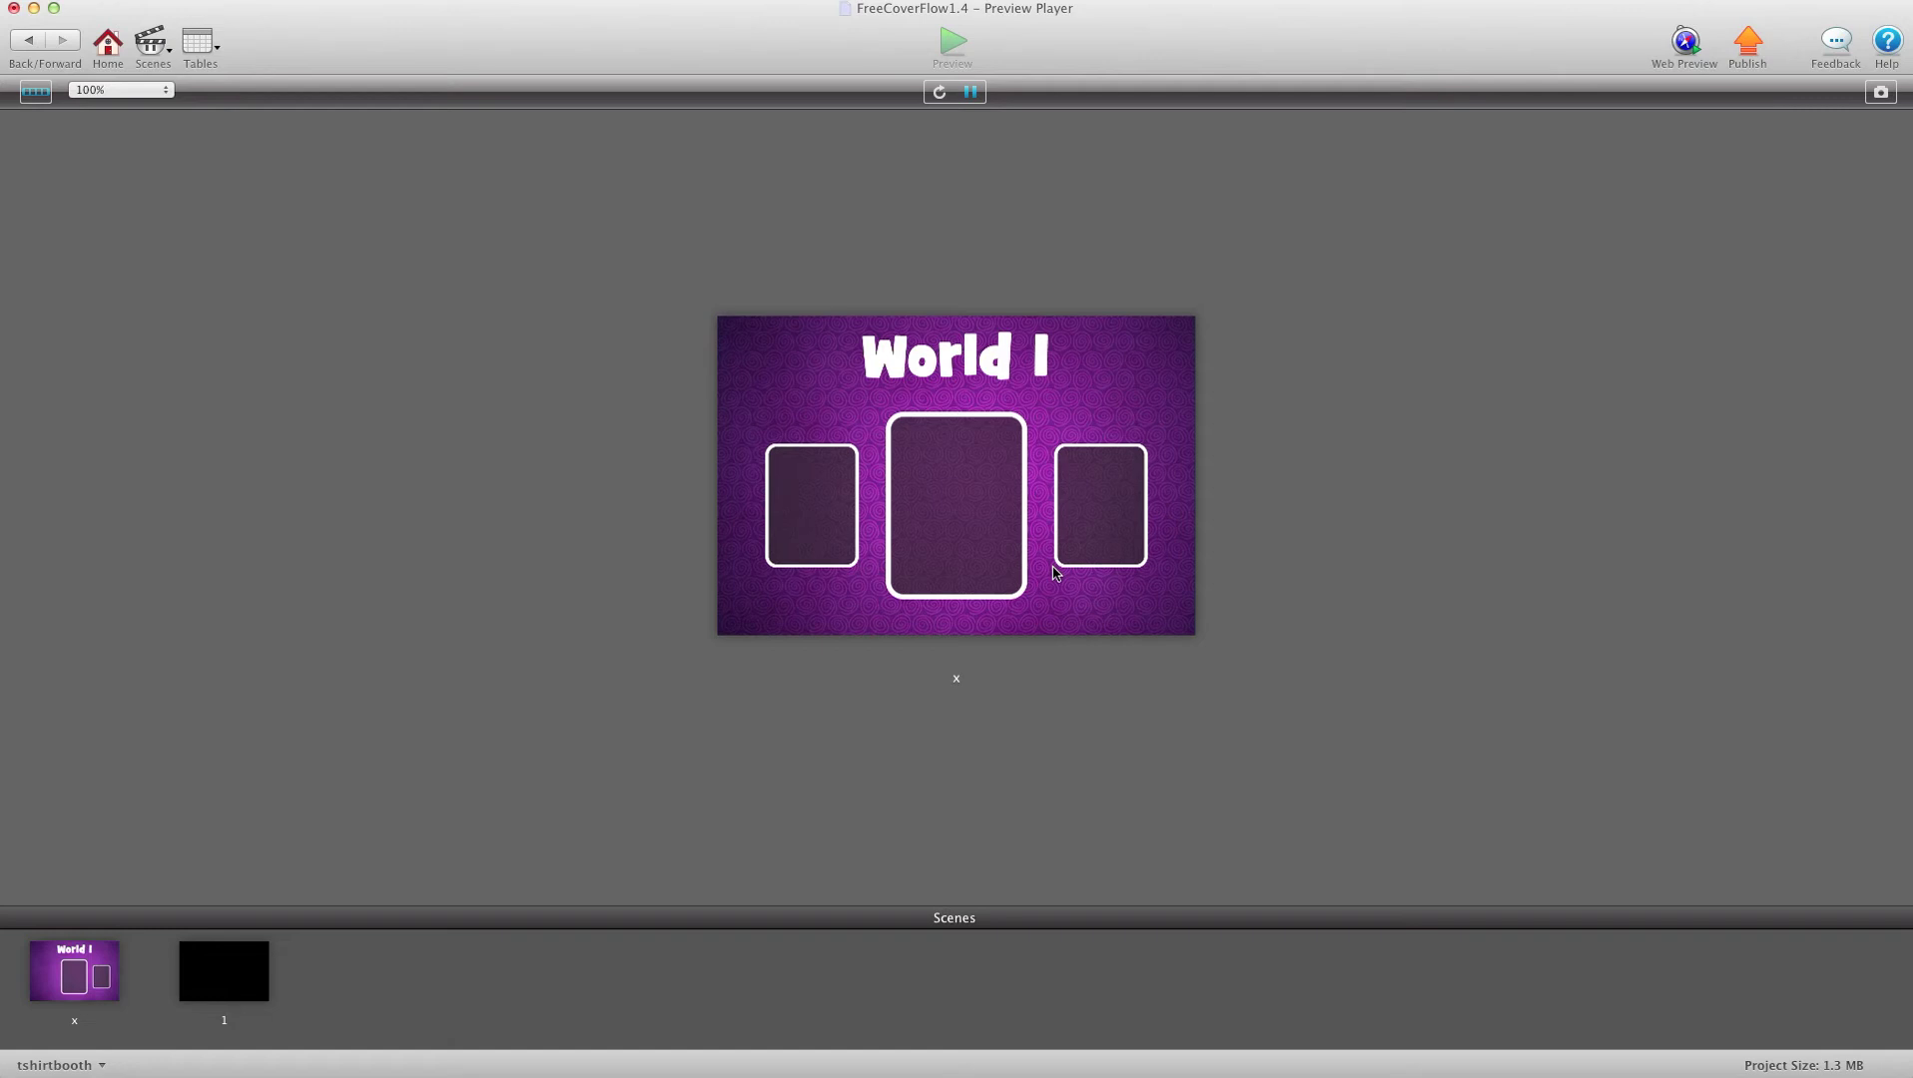
- Swipe the World 1 cards left and right until the first card is centred with no left neighbour
{"action": "left_click_drag", "start_coordinate": [1113, 539], "coordinate": [893, 524]}
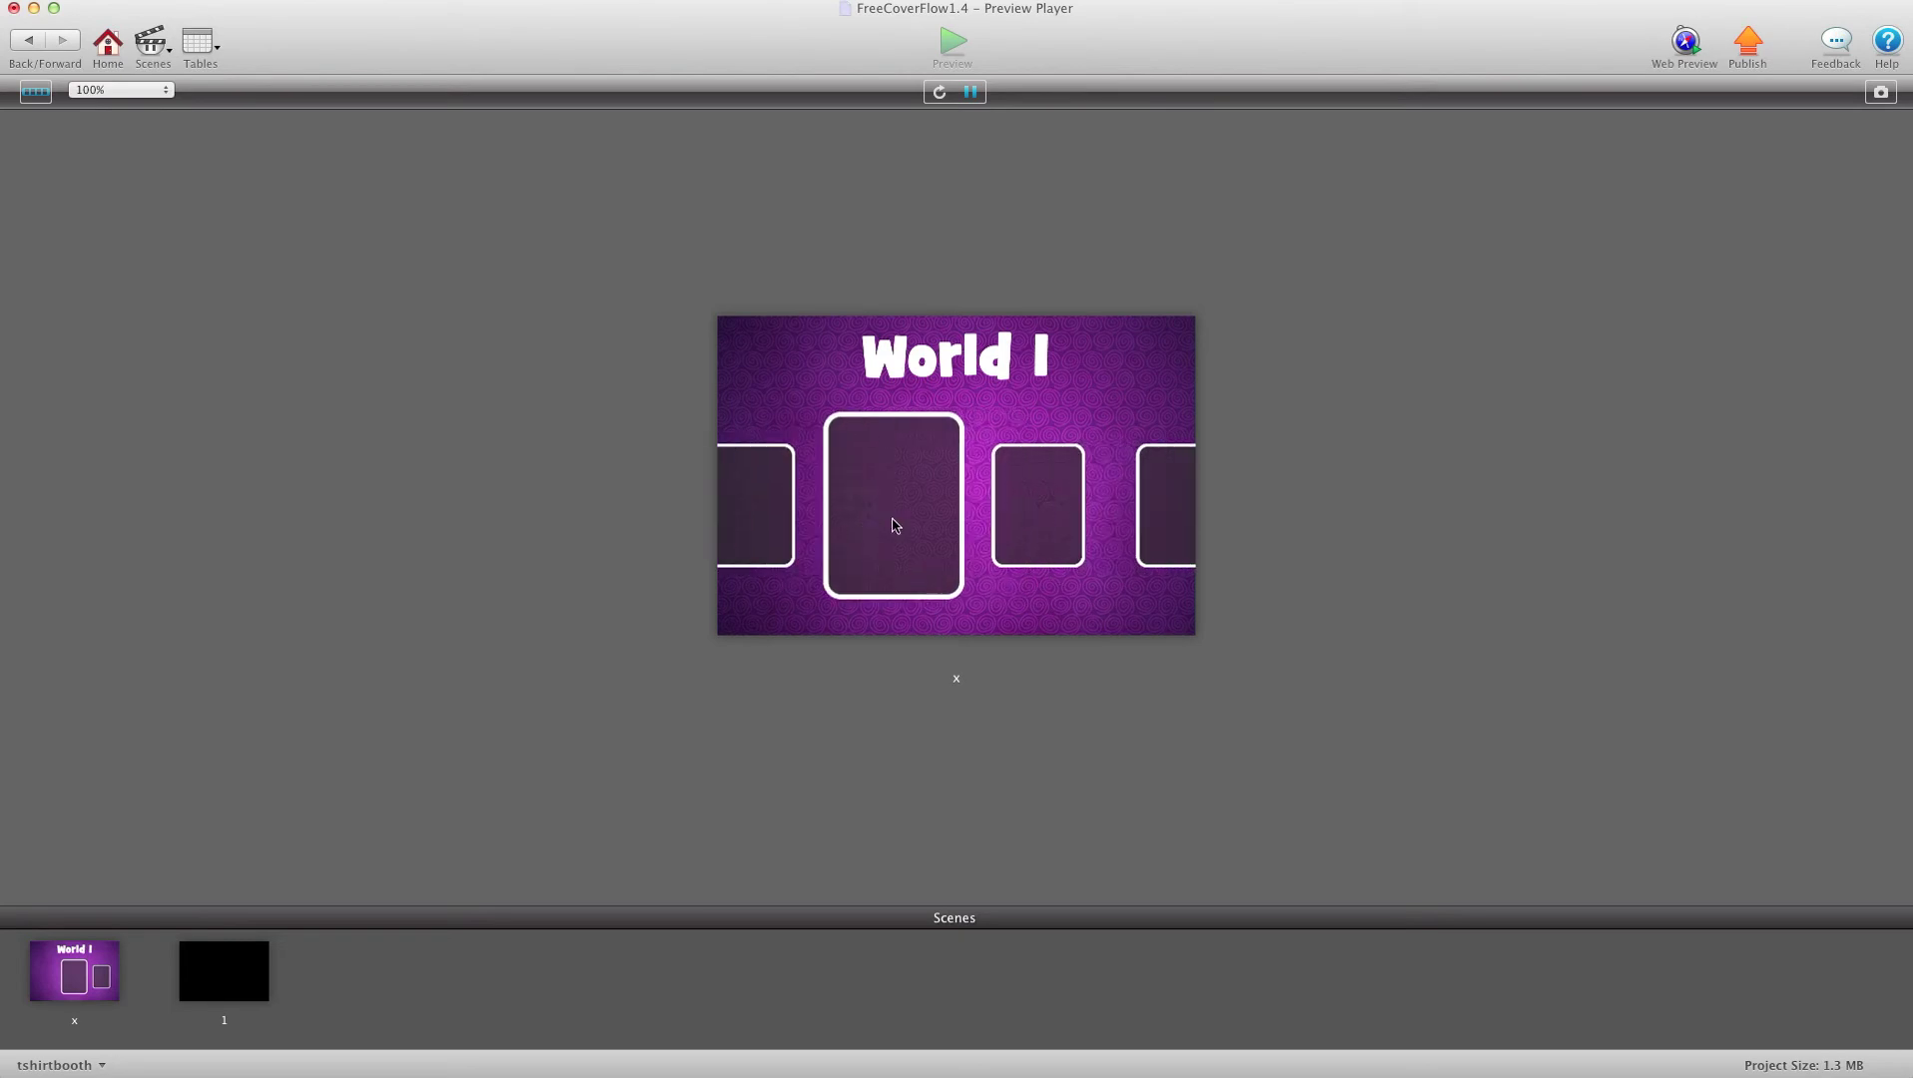
{"action": "mouse_move", "coordinate": [1028, 536]}
{"action": "left_mouse_down"}
{"action": "mouse_move", "coordinate": [871, 538]}
{"action": "mouse_move", "coordinate": [1171, 529]}
{"action": "left_mouse_up"}
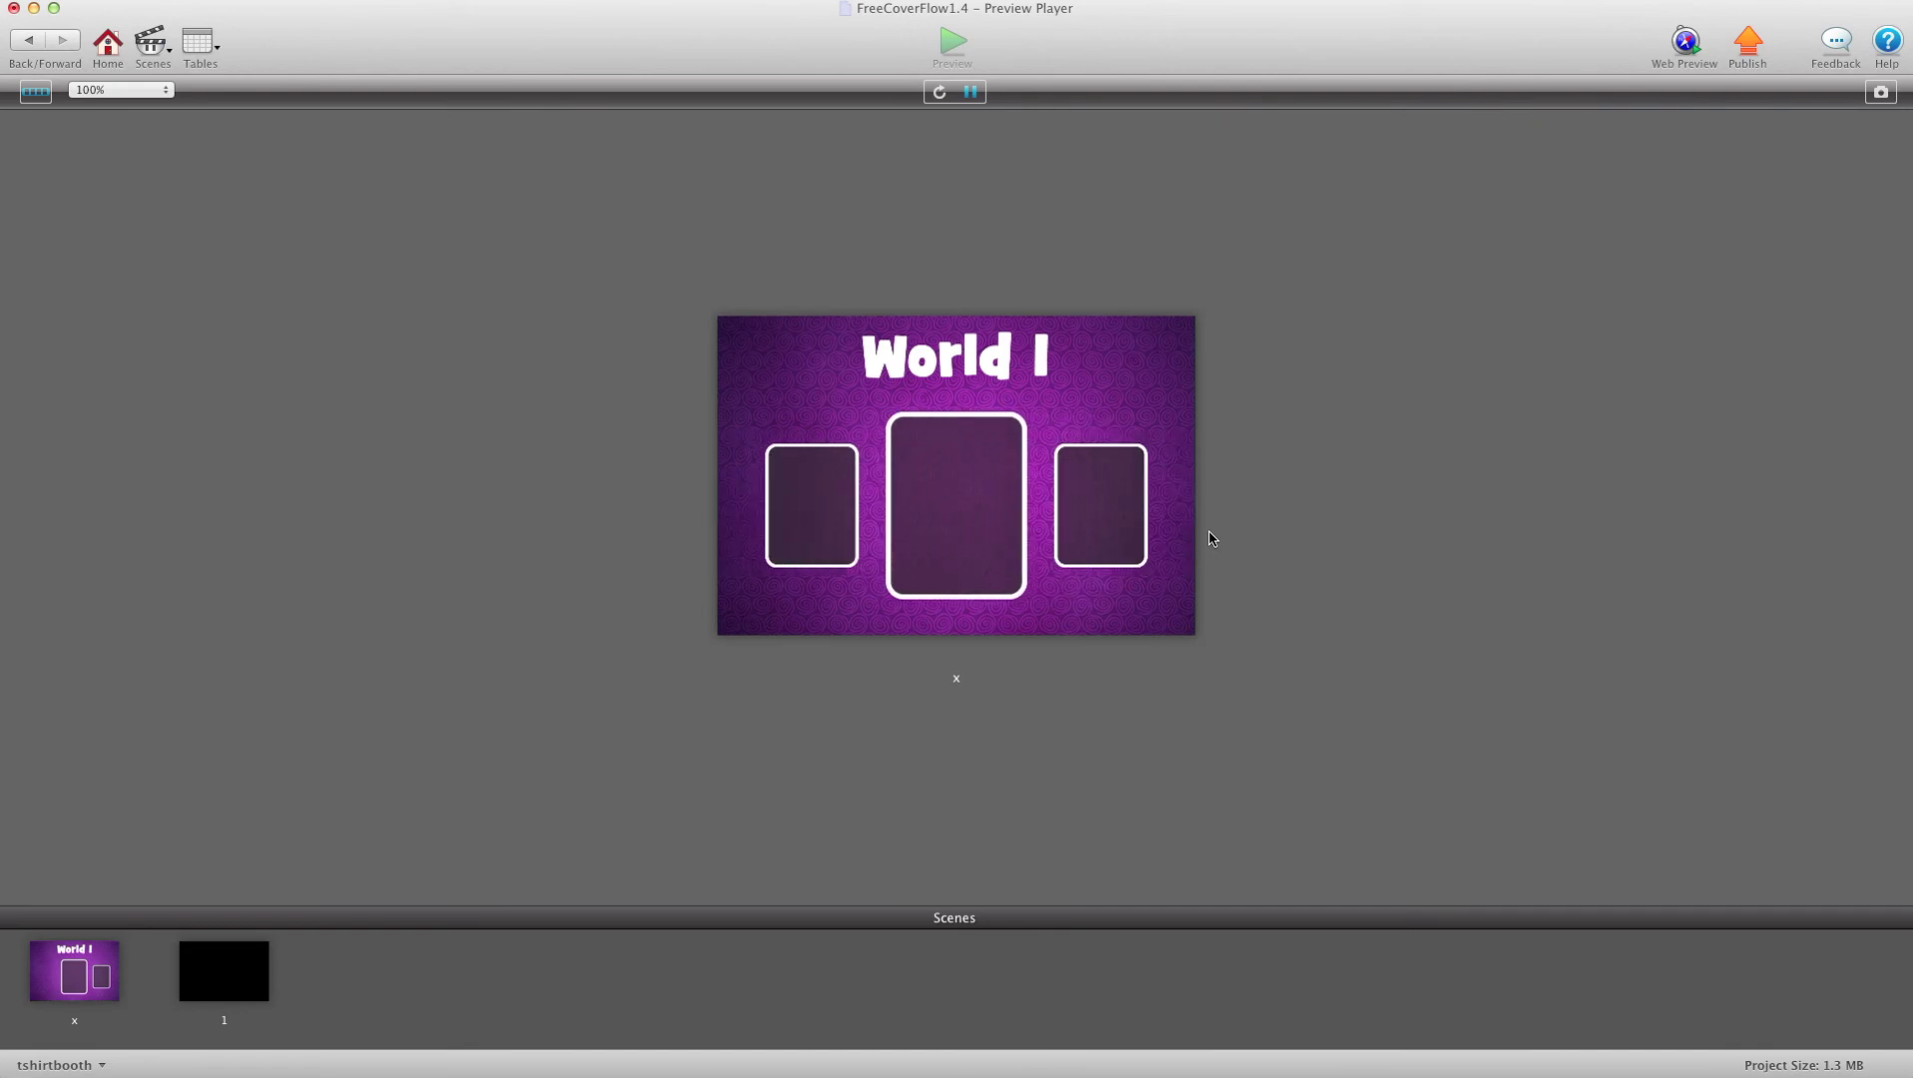
{"action": "left_click_drag", "start_coordinate": [991, 521], "coordinate": [1011, 521]}
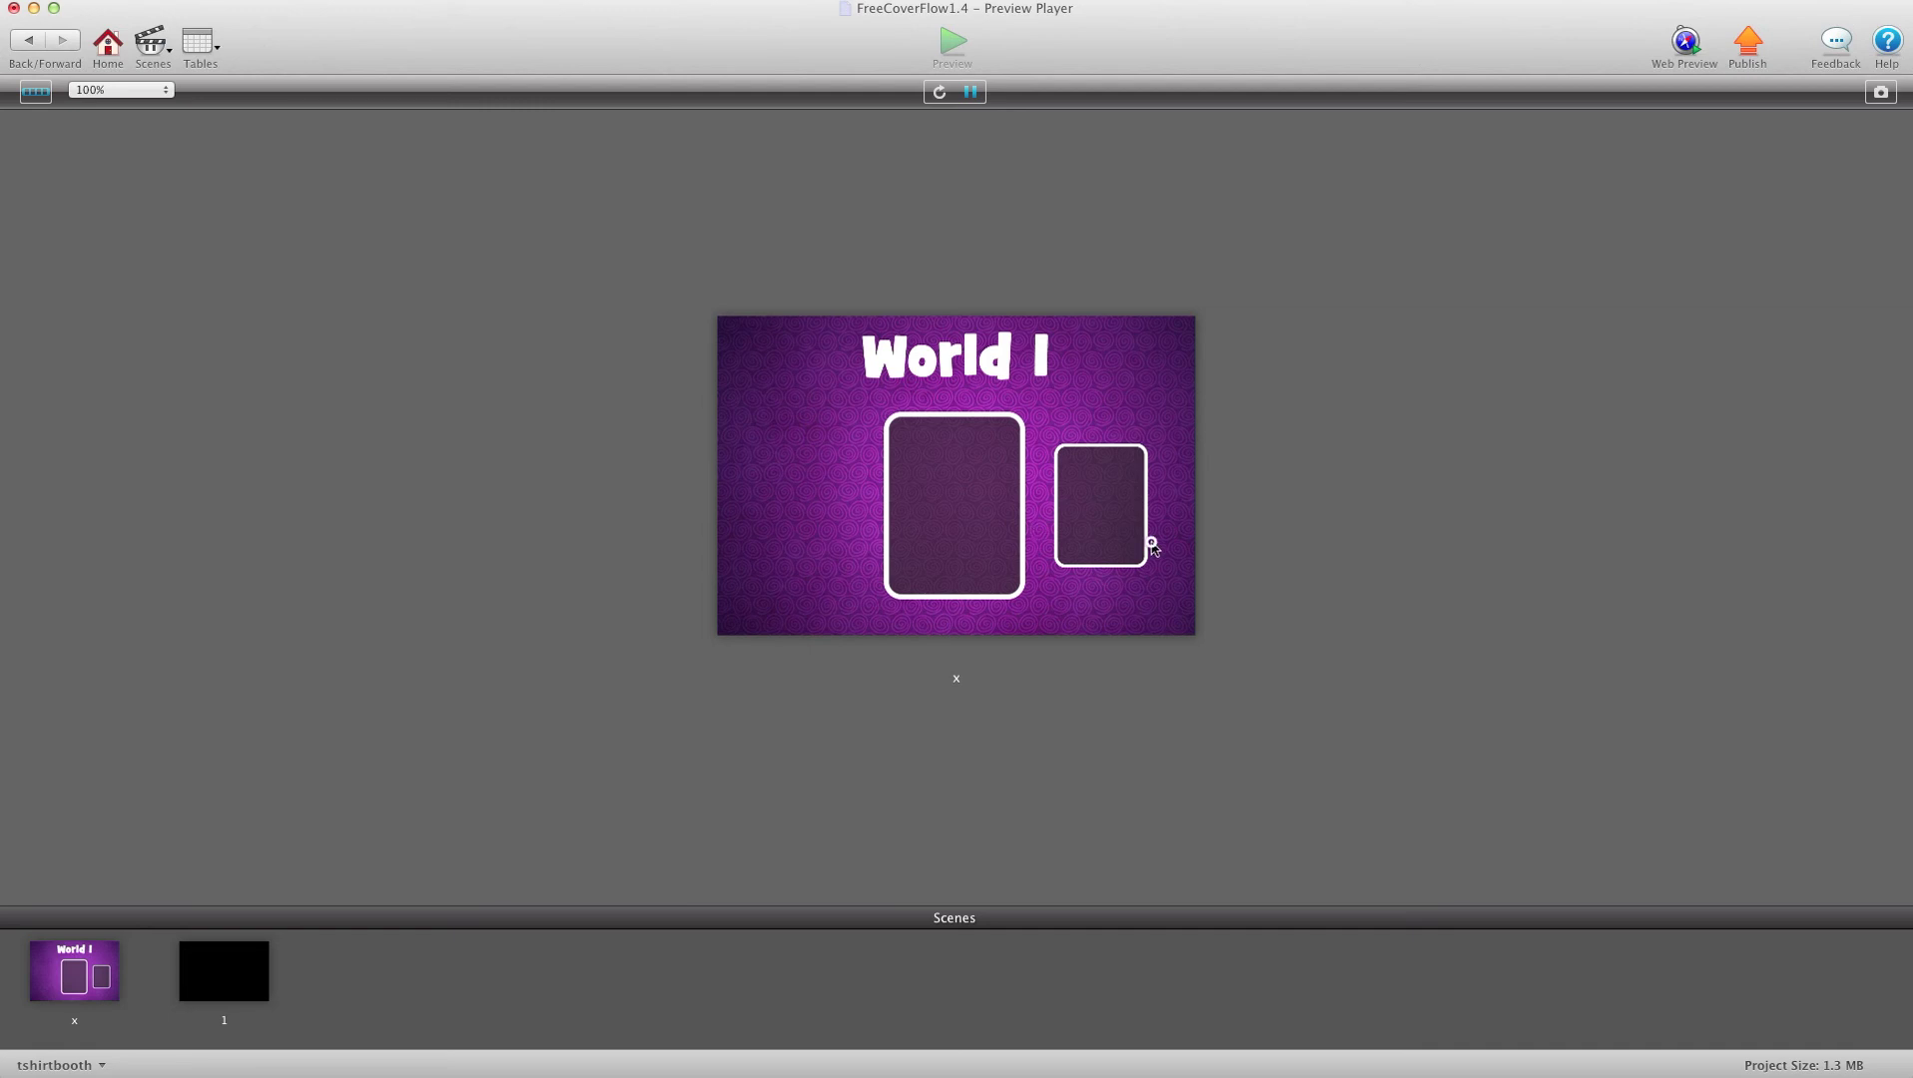
- Swipe the World 1 cover-flow row back and forth to test snapping, leaving a middle card enlarged
{"action": "left_click_drag", "start_coordinate": [1145, 542], "coordinate": [862, 543]}
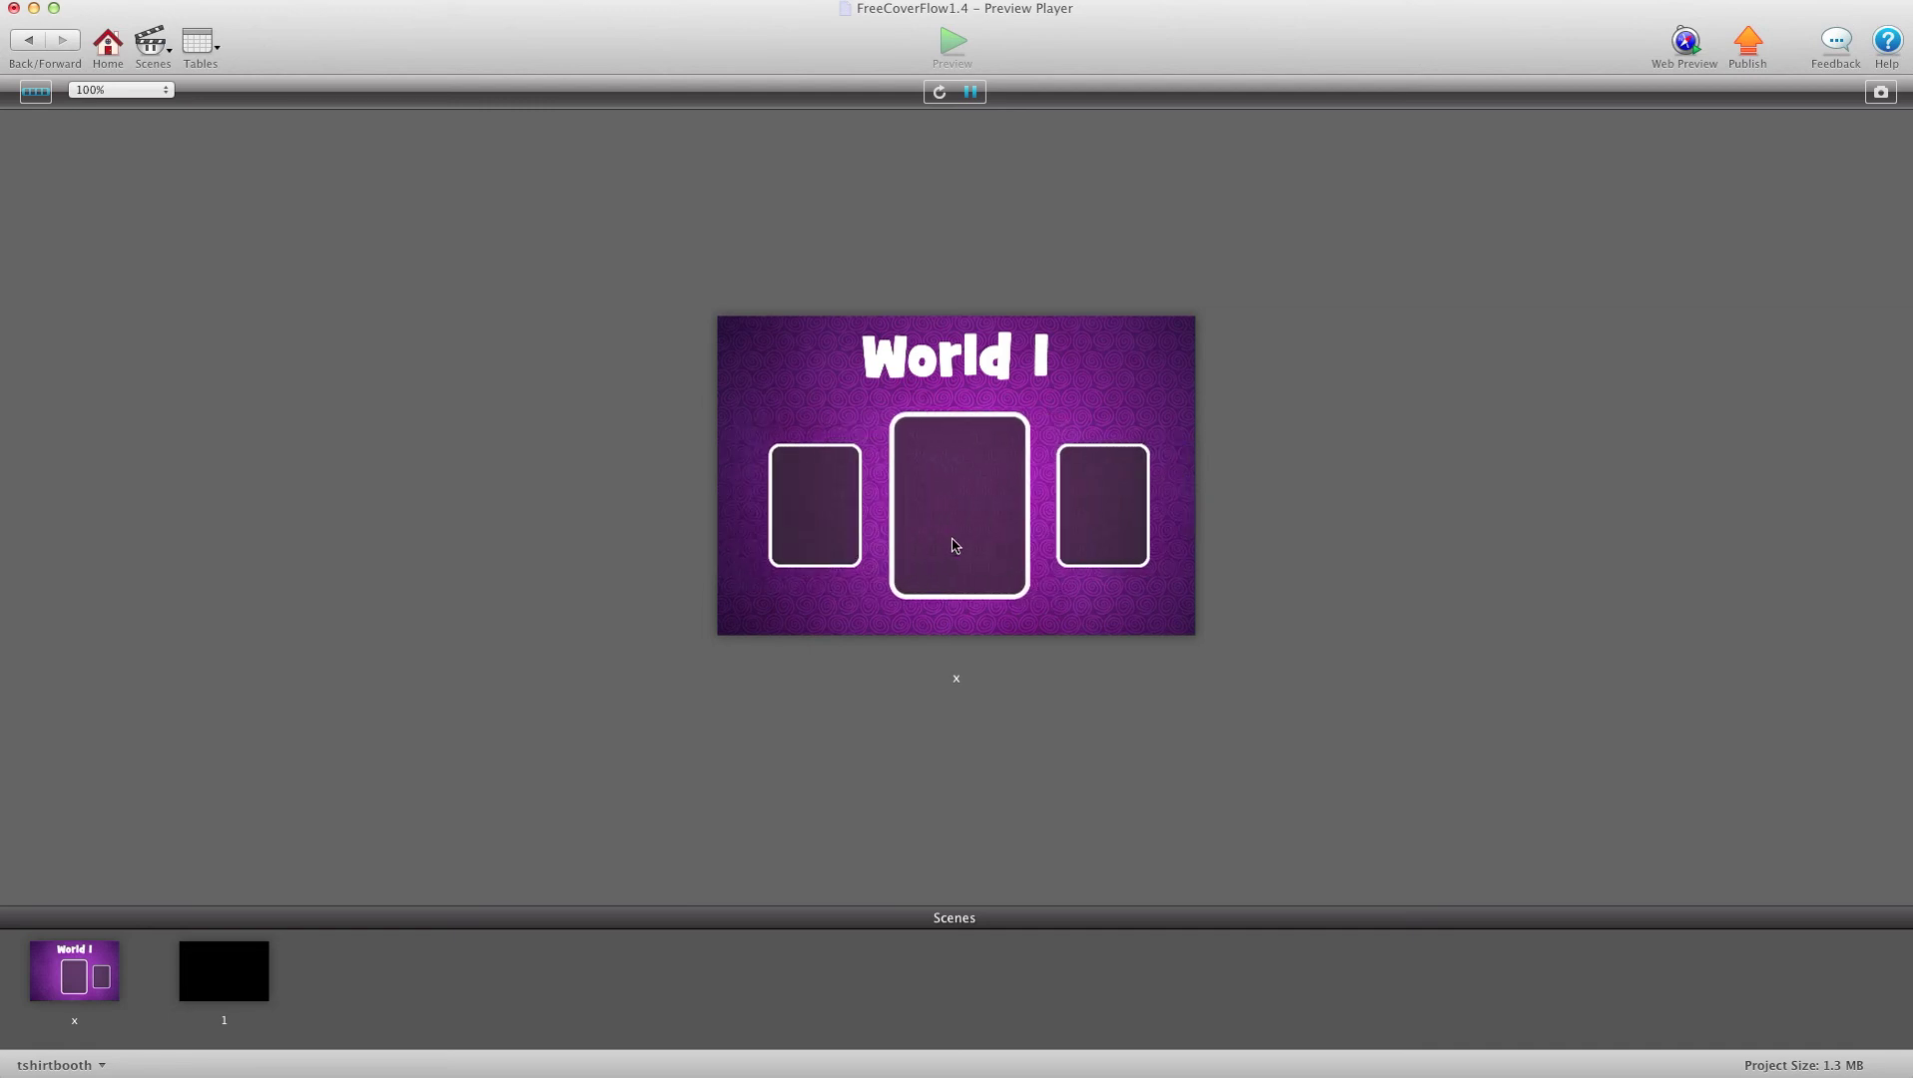
{"action": "left_click_drag", "start_coordinate": [843, 531], "coordinate": [913, 554]}
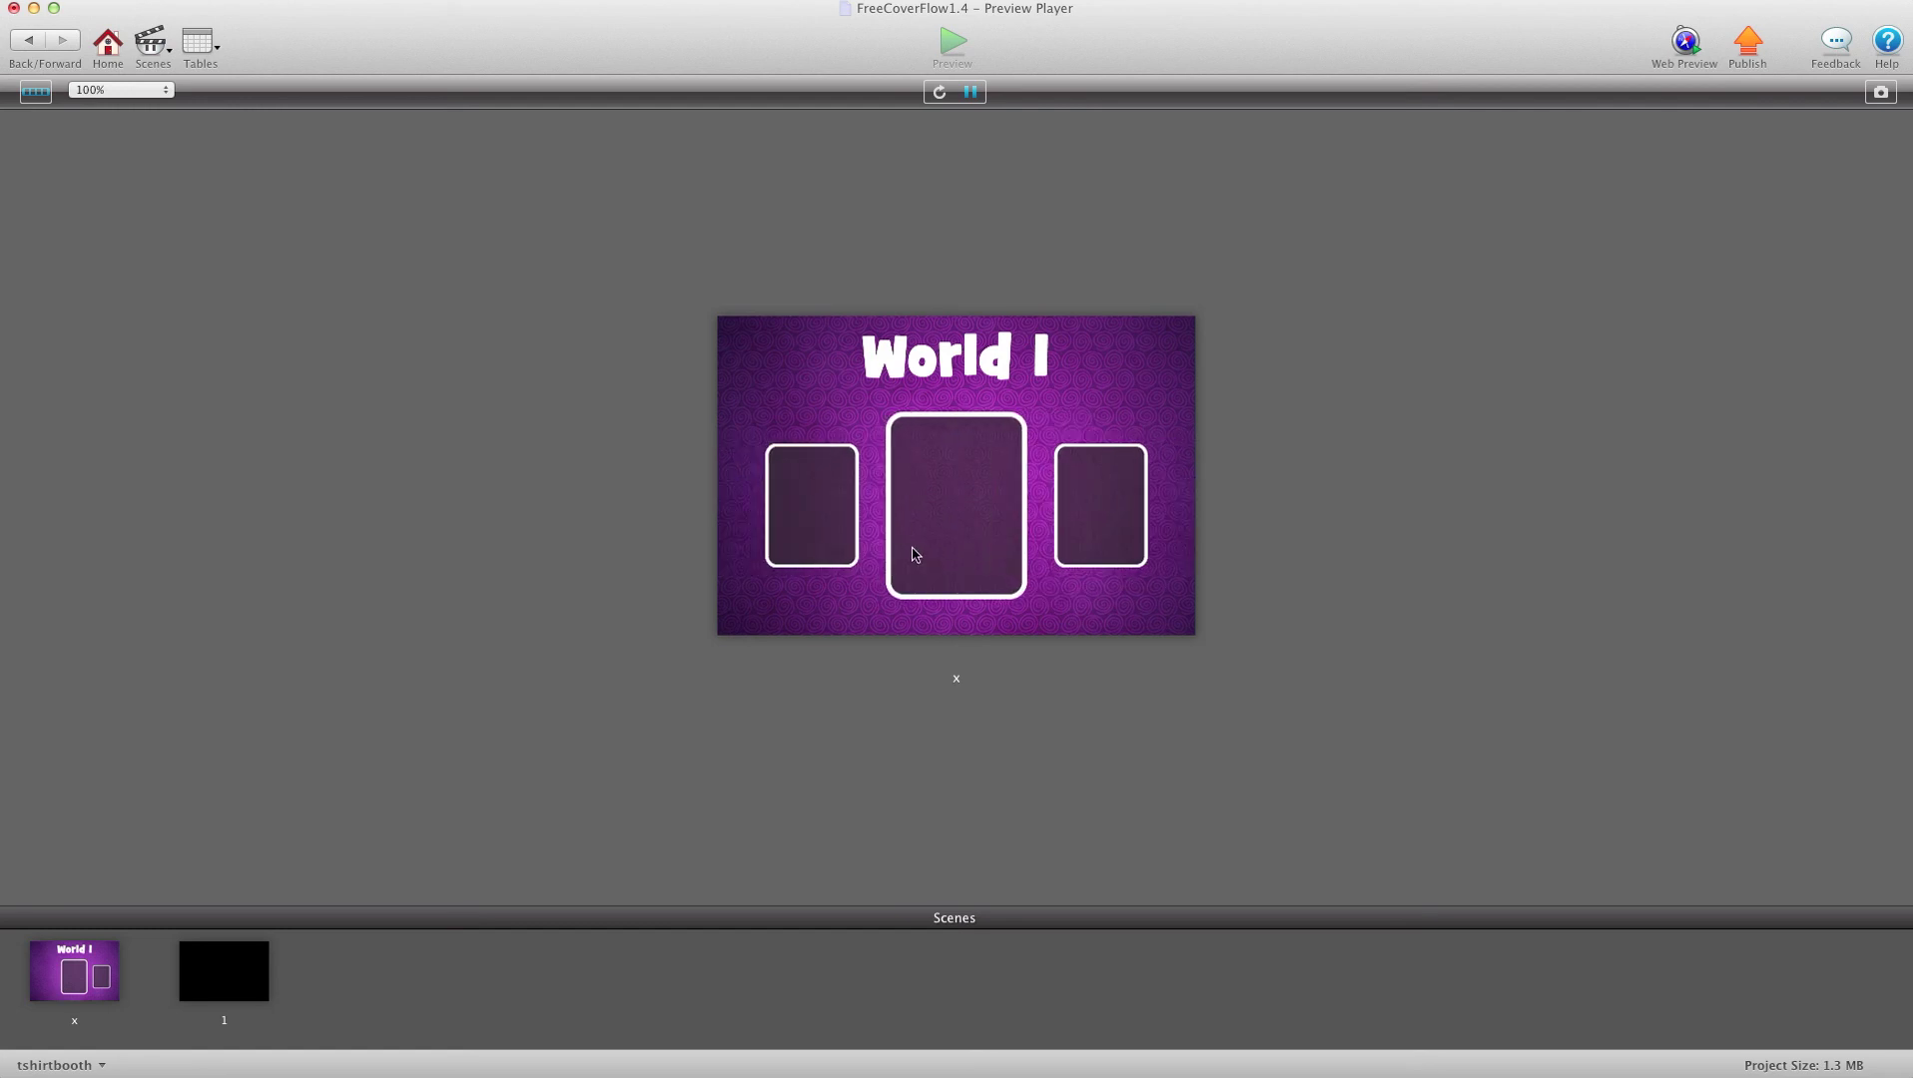
{"action": "left_click_drag", "start_coordinate": [1025, 526], "coordinate": [802, 503]}
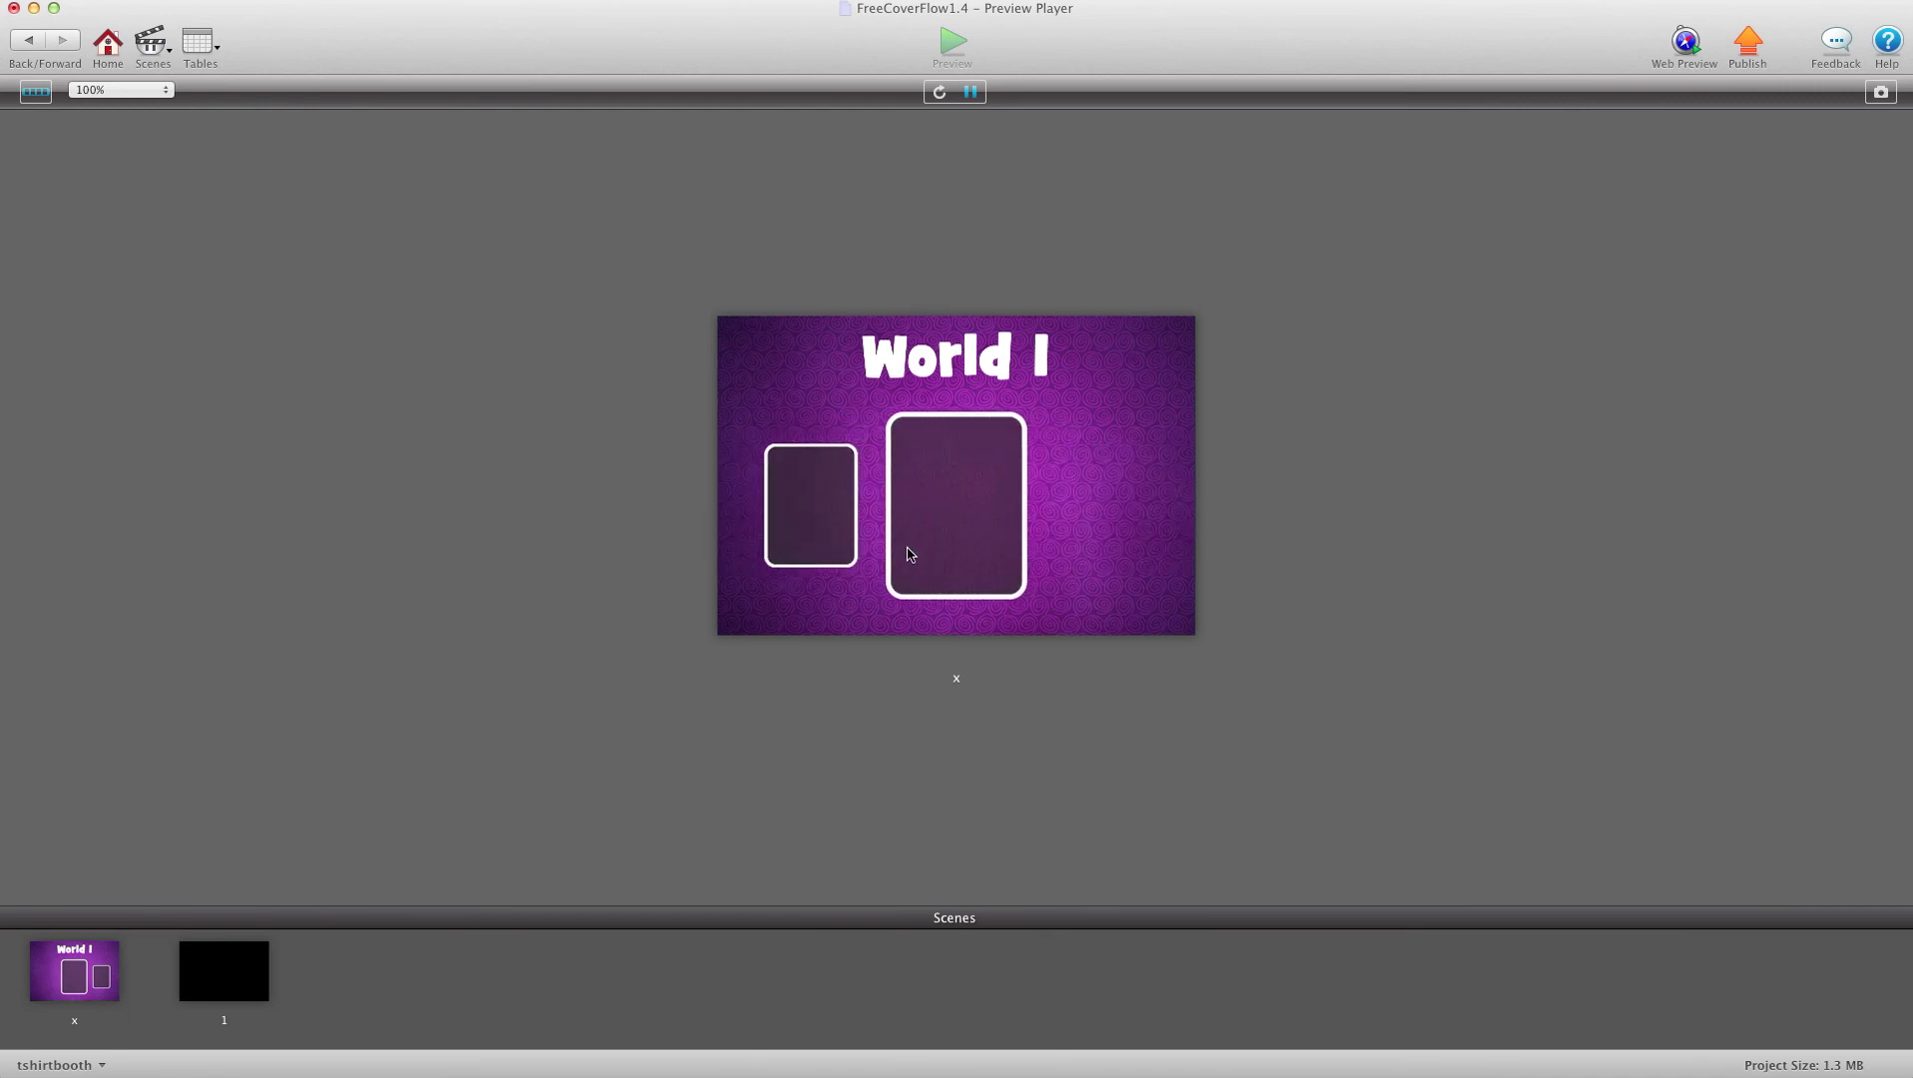
{"action": "left_click_drag", "start_coordinate": [906, 551], "coordinate": [1055, 567]}
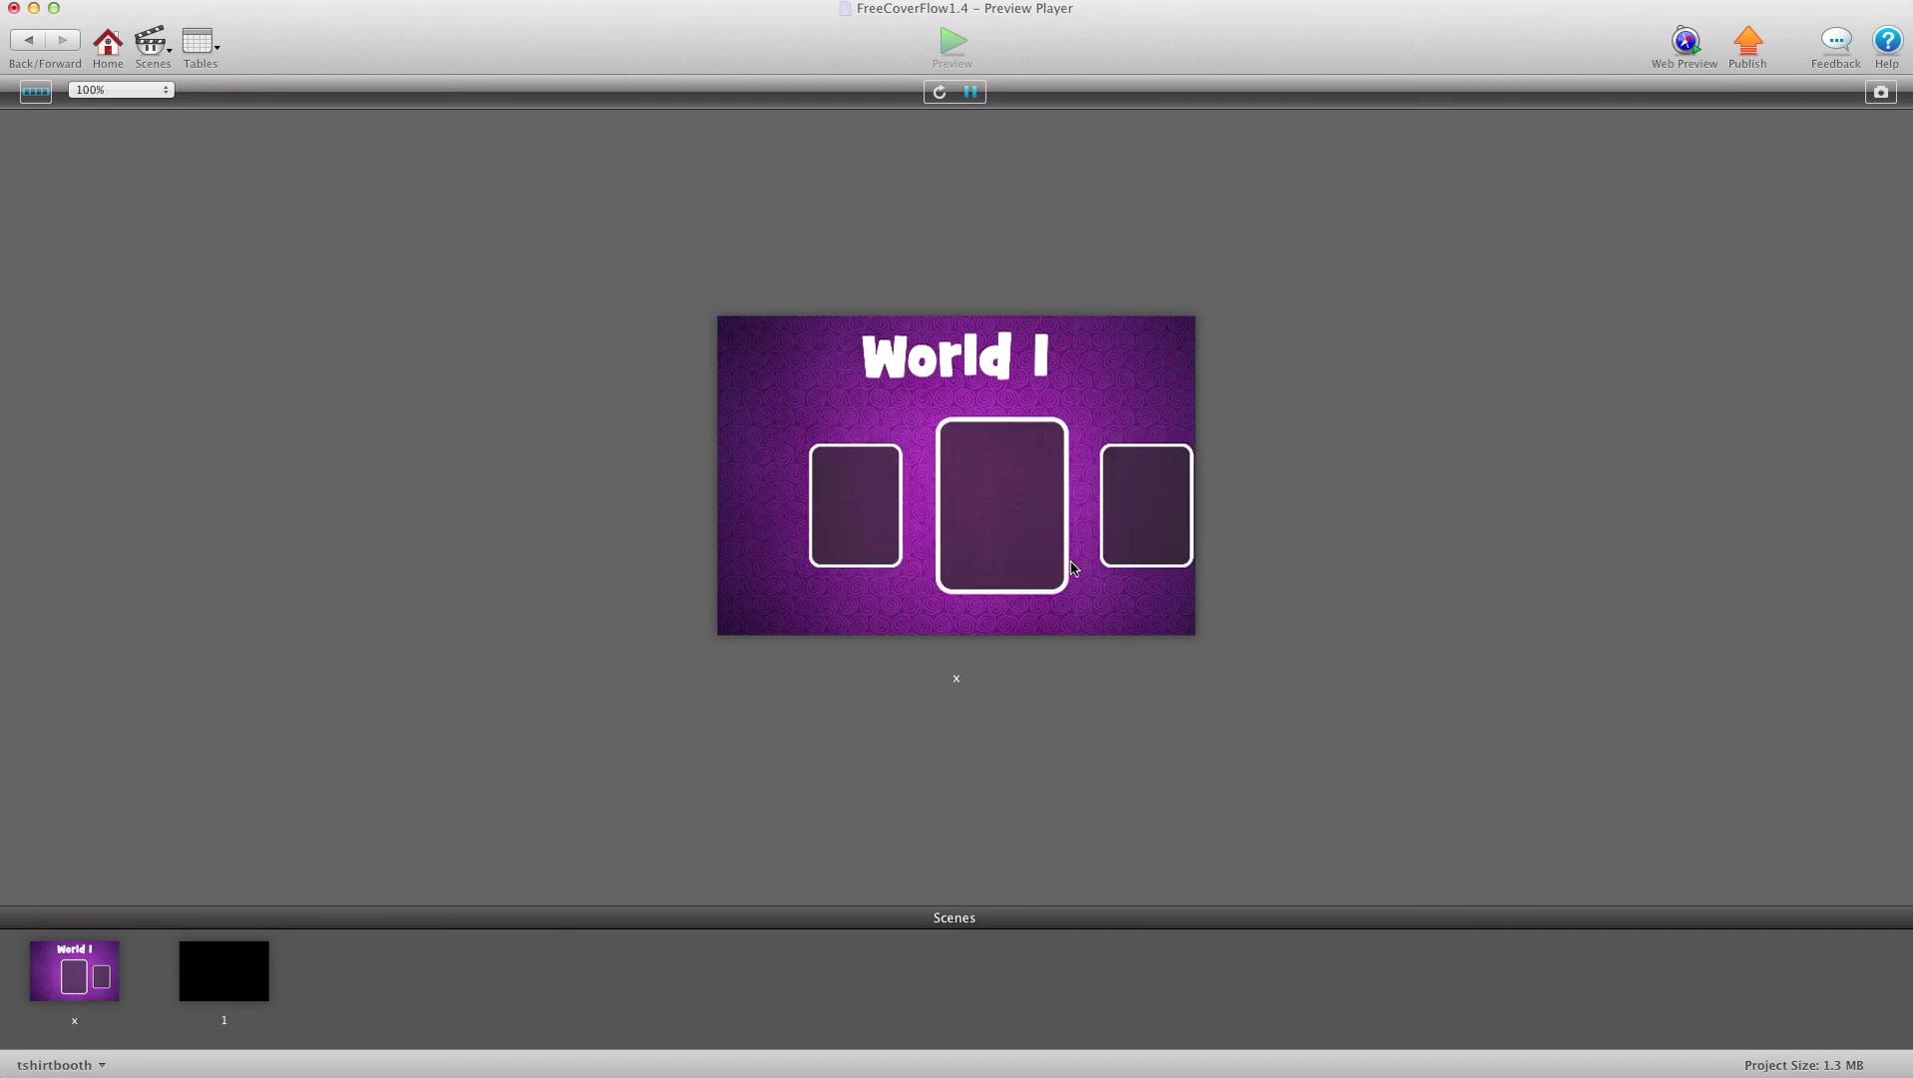
{"action": "mouse_move", "coordinate": [1054, 566]}
{"action": "left_mouse_down"}
{"action": "mouse_move", "coordinate": [732, 561]}
{"action": "mouse_move", "coordinate": [1033, 545]}
{"action": "mouse_move", "coordinate": [980, 550]}
{"action": "left_mouse_up"}
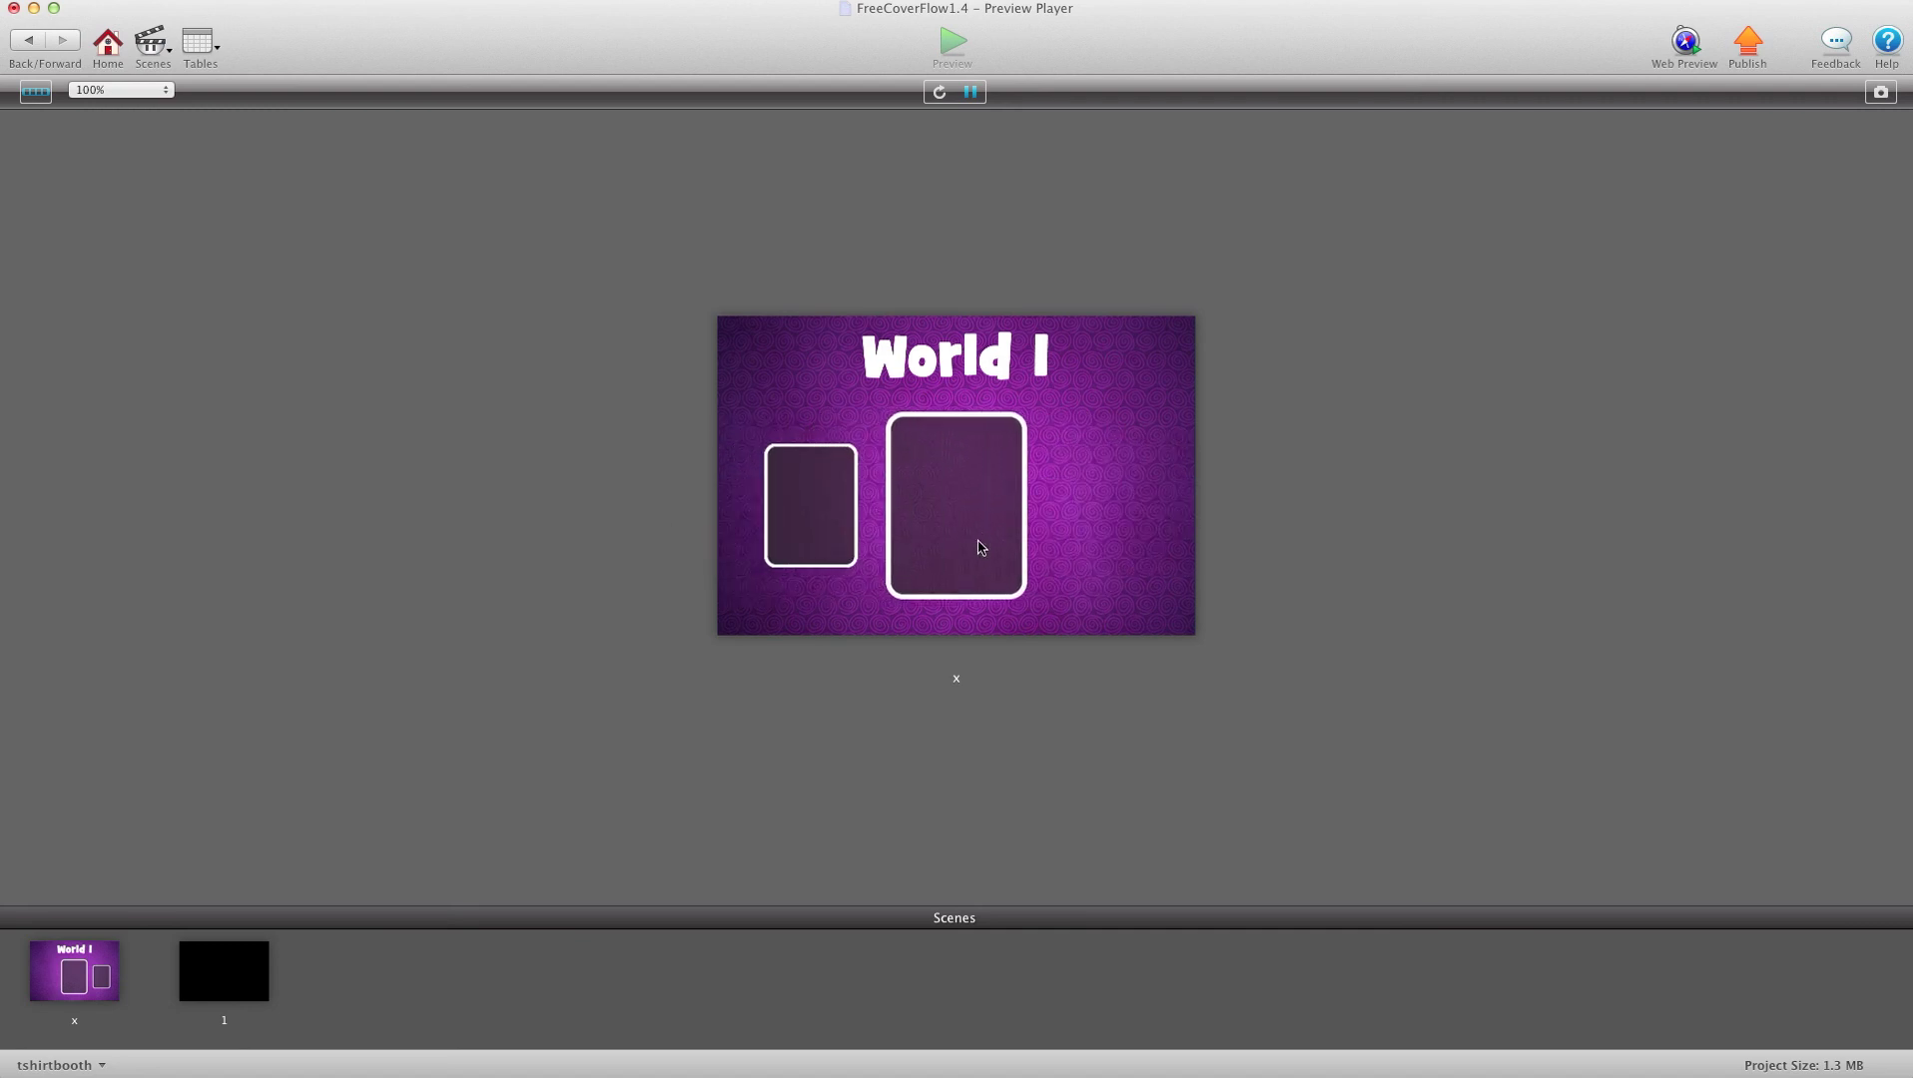
{"action": "left_click_drag", "start_coordinate": [781, 516], "coordinate": [1113, 552]}
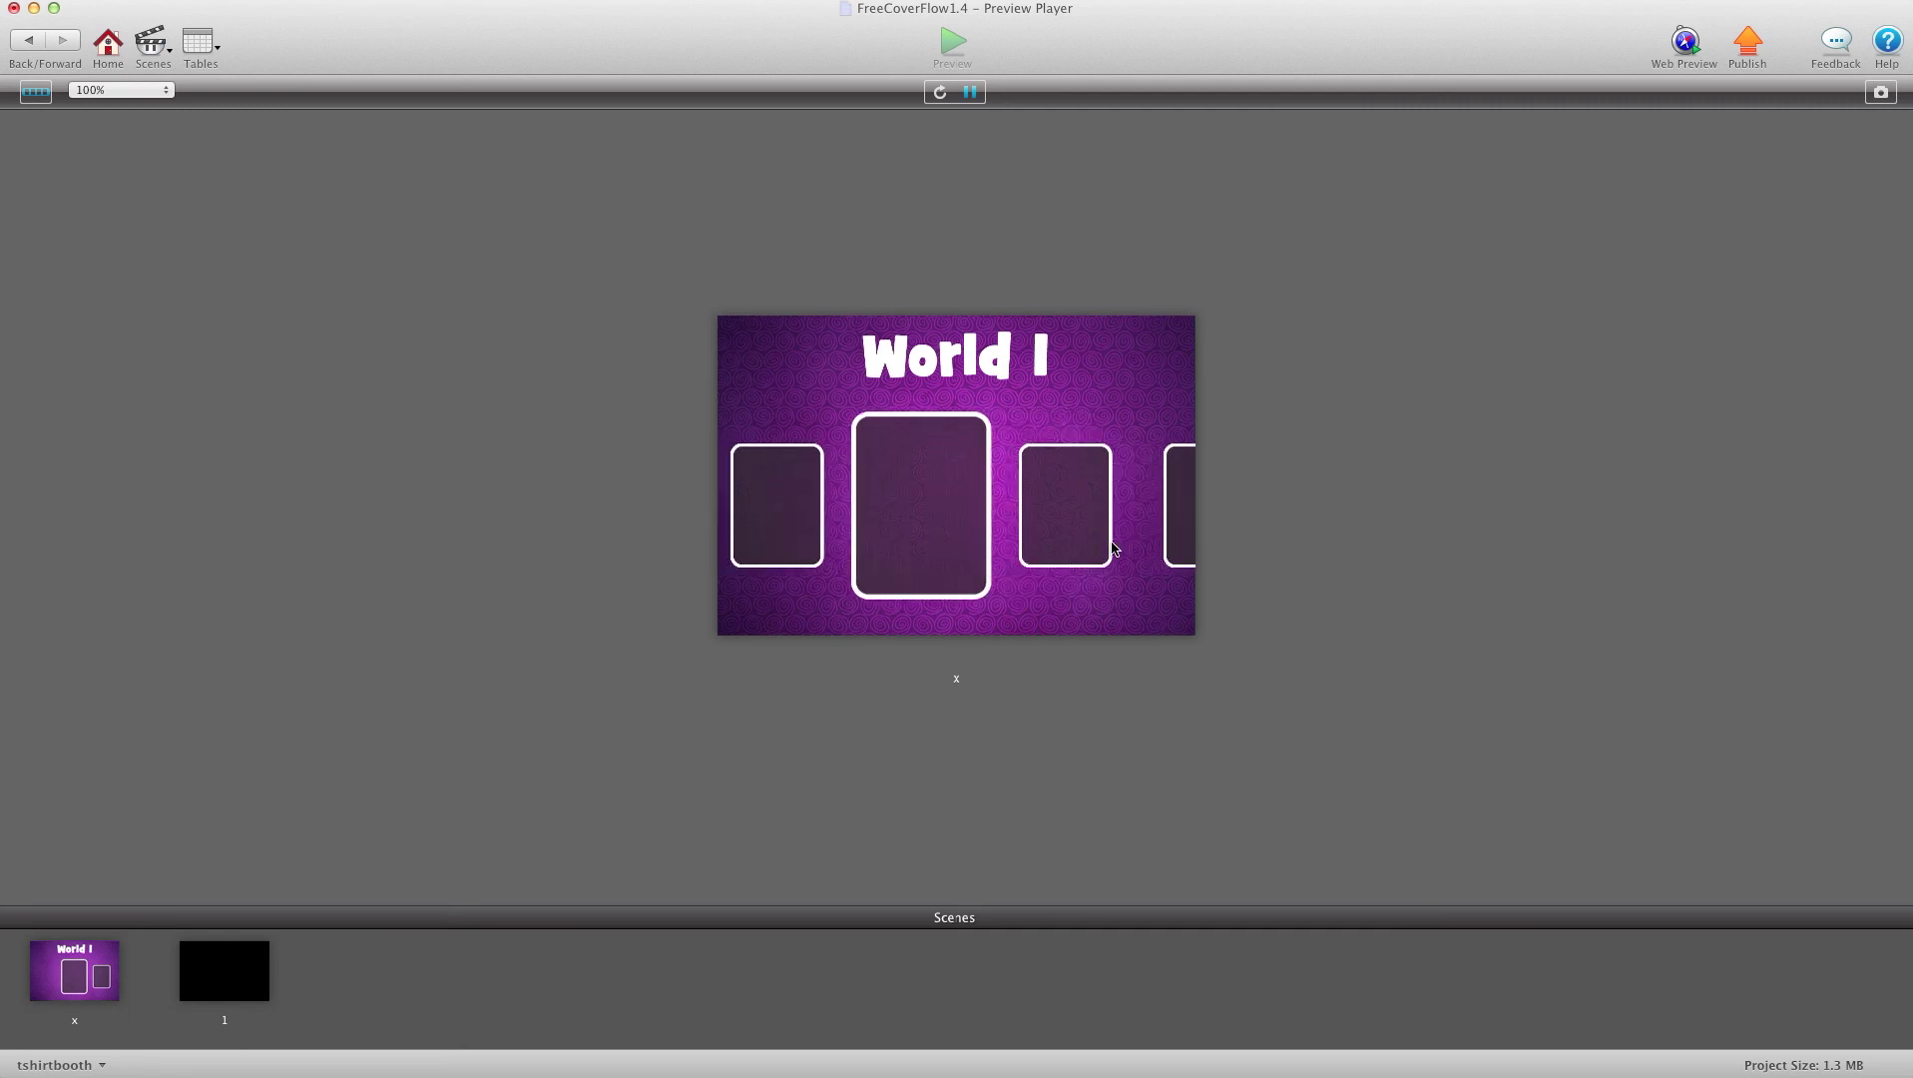